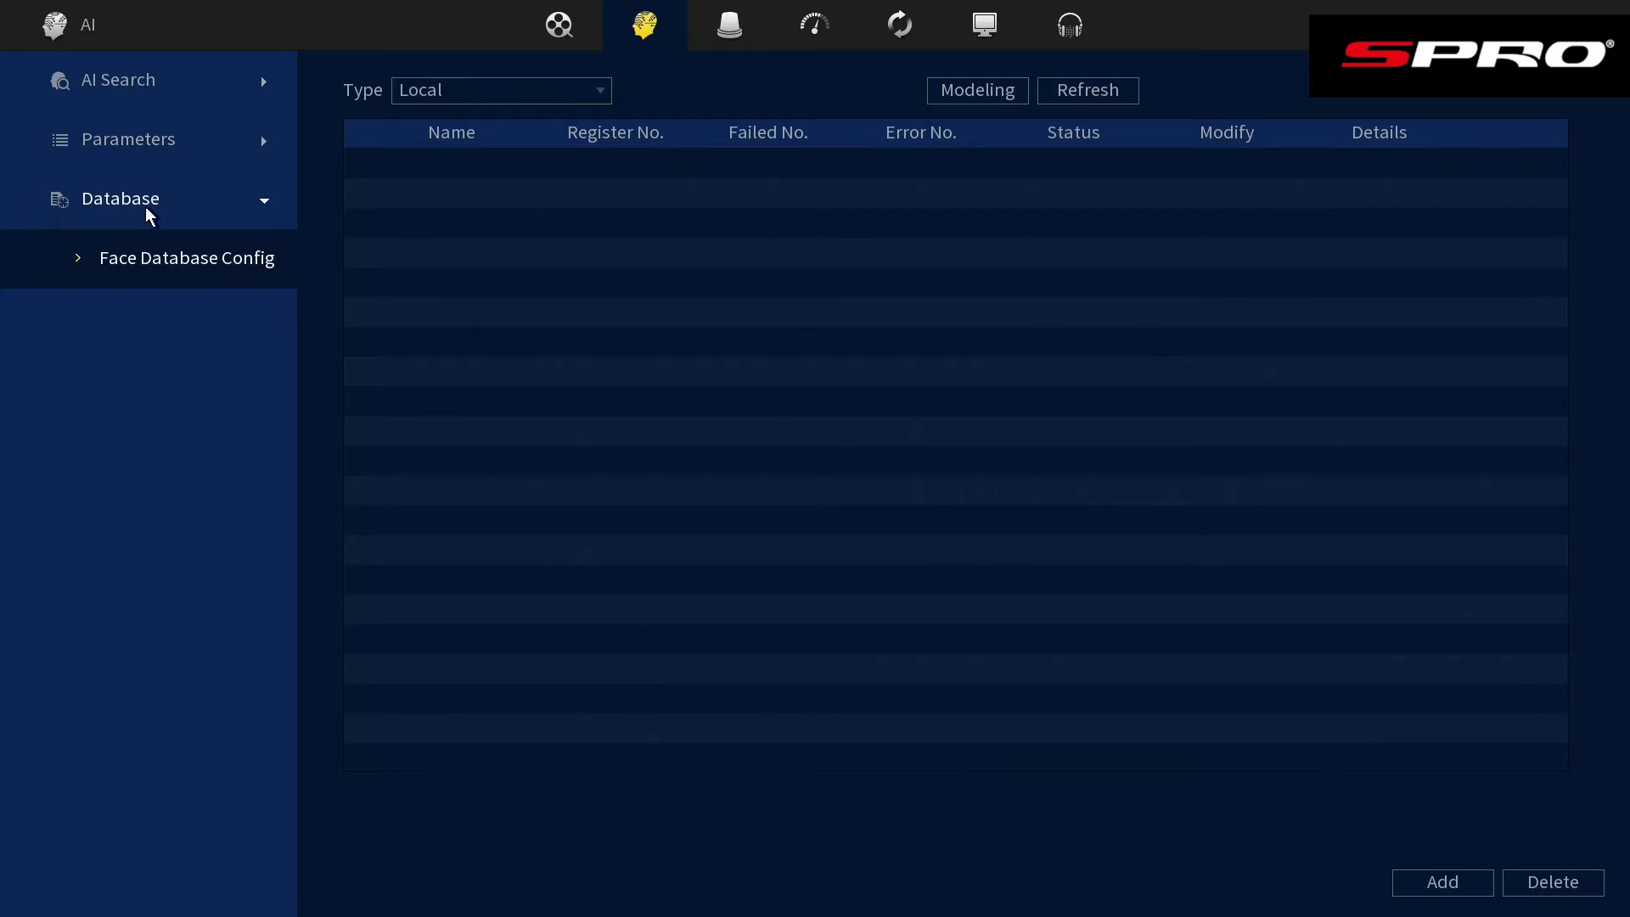
- Go to Face Database Config and keep the database type as Local
left_click(146, 208)
left_click(522, 88)
left_click(534, 123)
- Add a new local face database named 'staff' and confirm its creation
left_click(1407, 884)
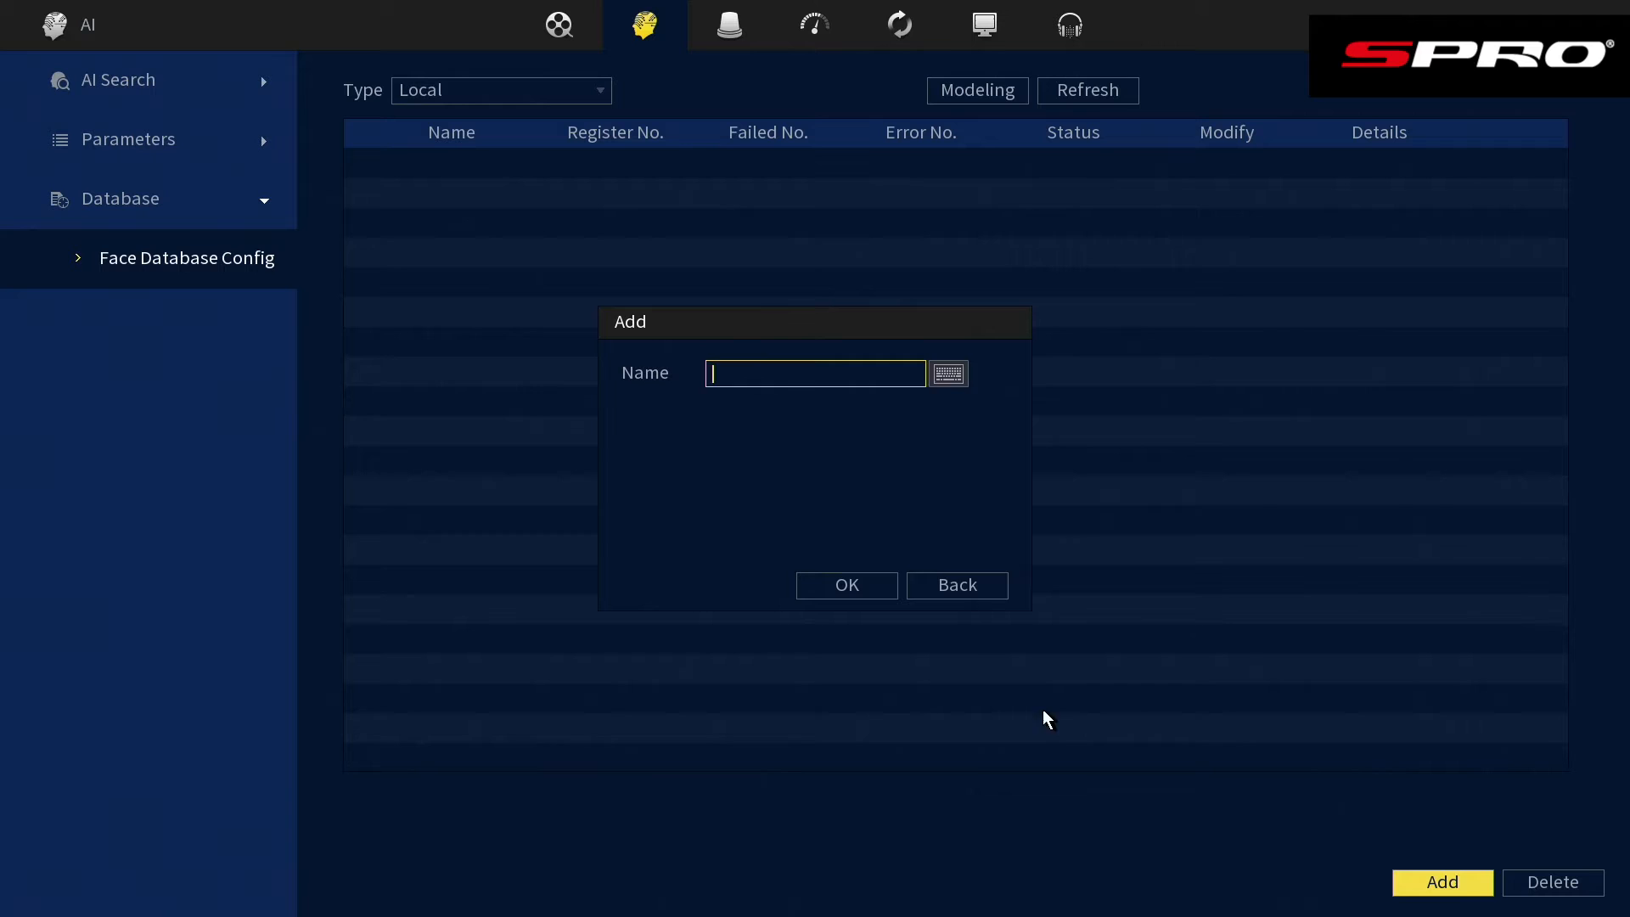
left_click(825, 376)
left_click(635, 455)
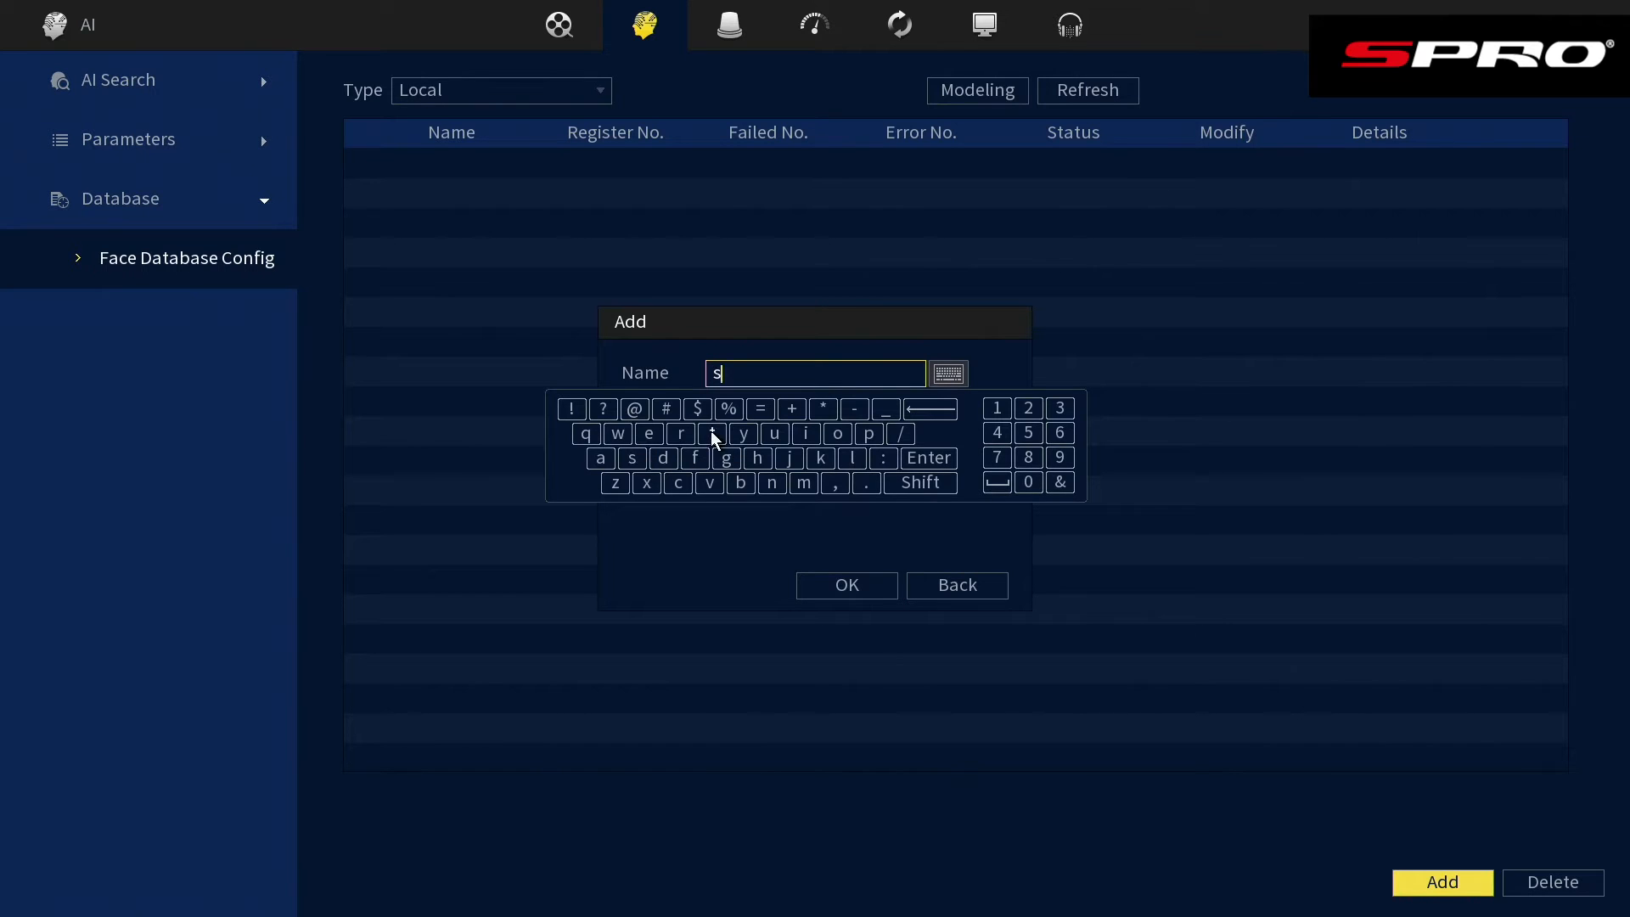
left_click(711, 434)
left_click(600, 457)
left_click(693, 457)
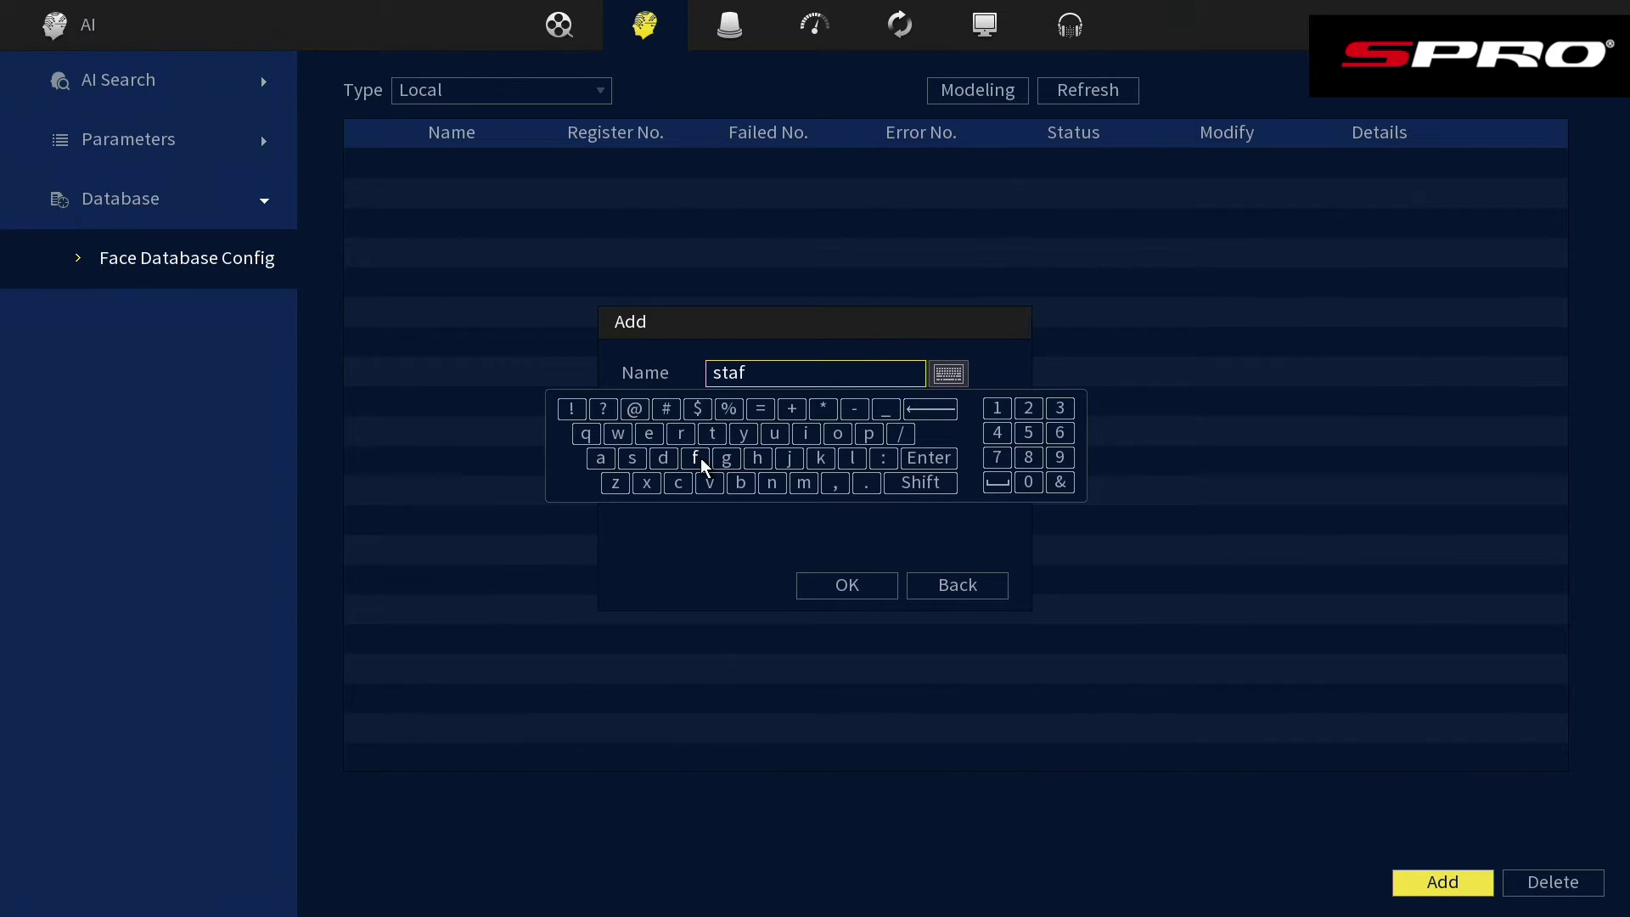
left_click(816, 528)
left_click(846, 585)
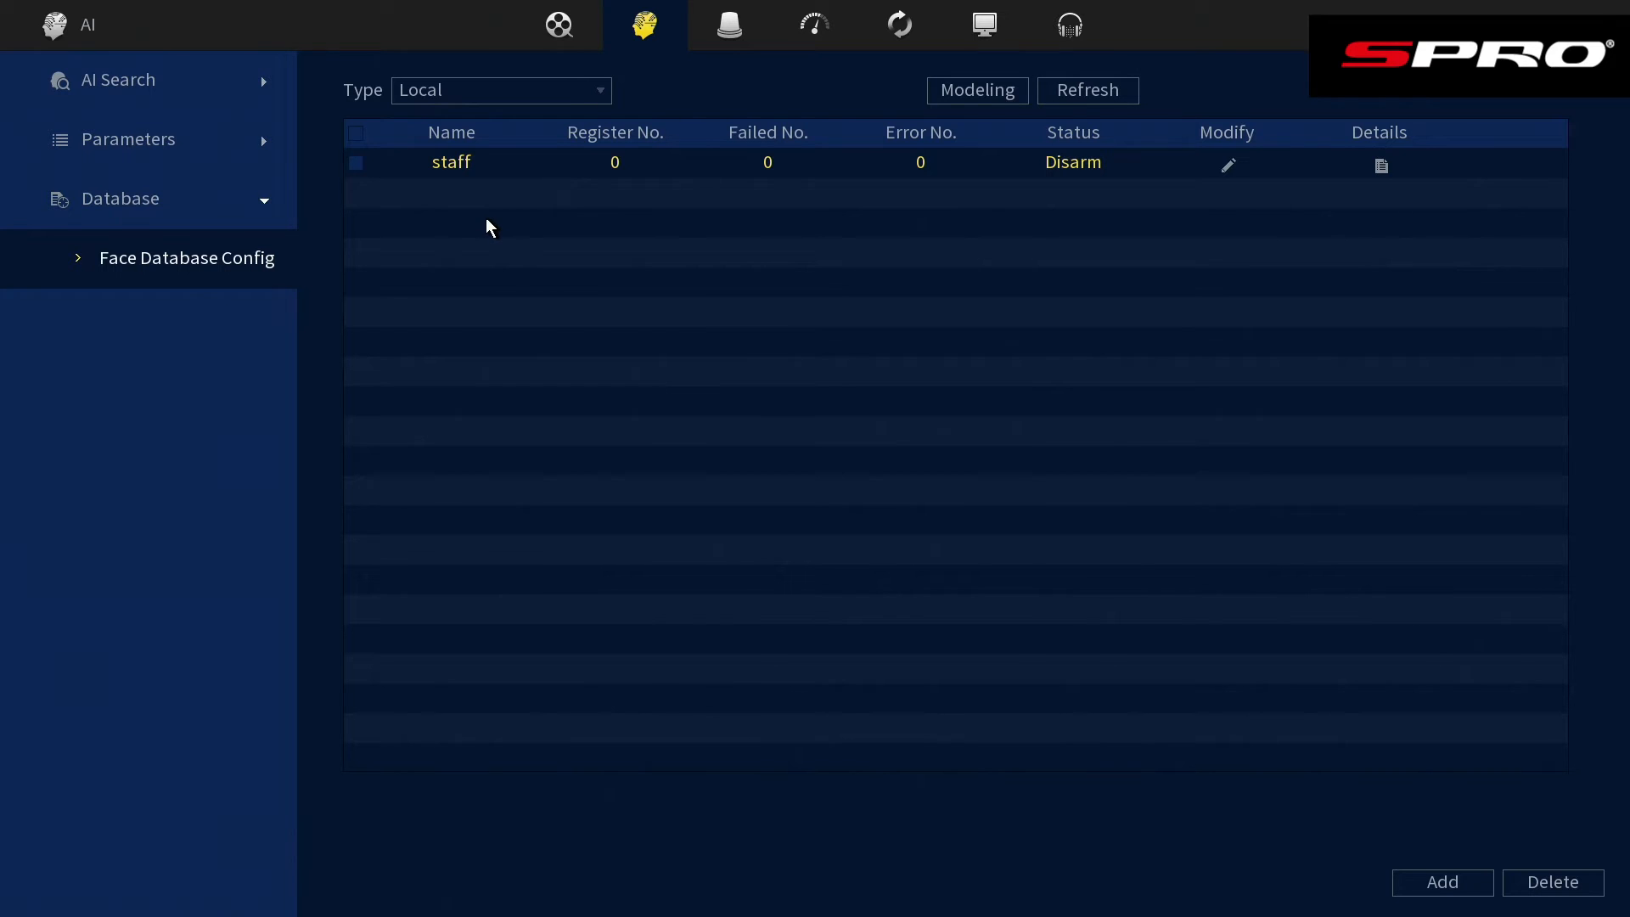
- Run a Face Detect search on channel D1 for the default date range
left_click(191, 70)
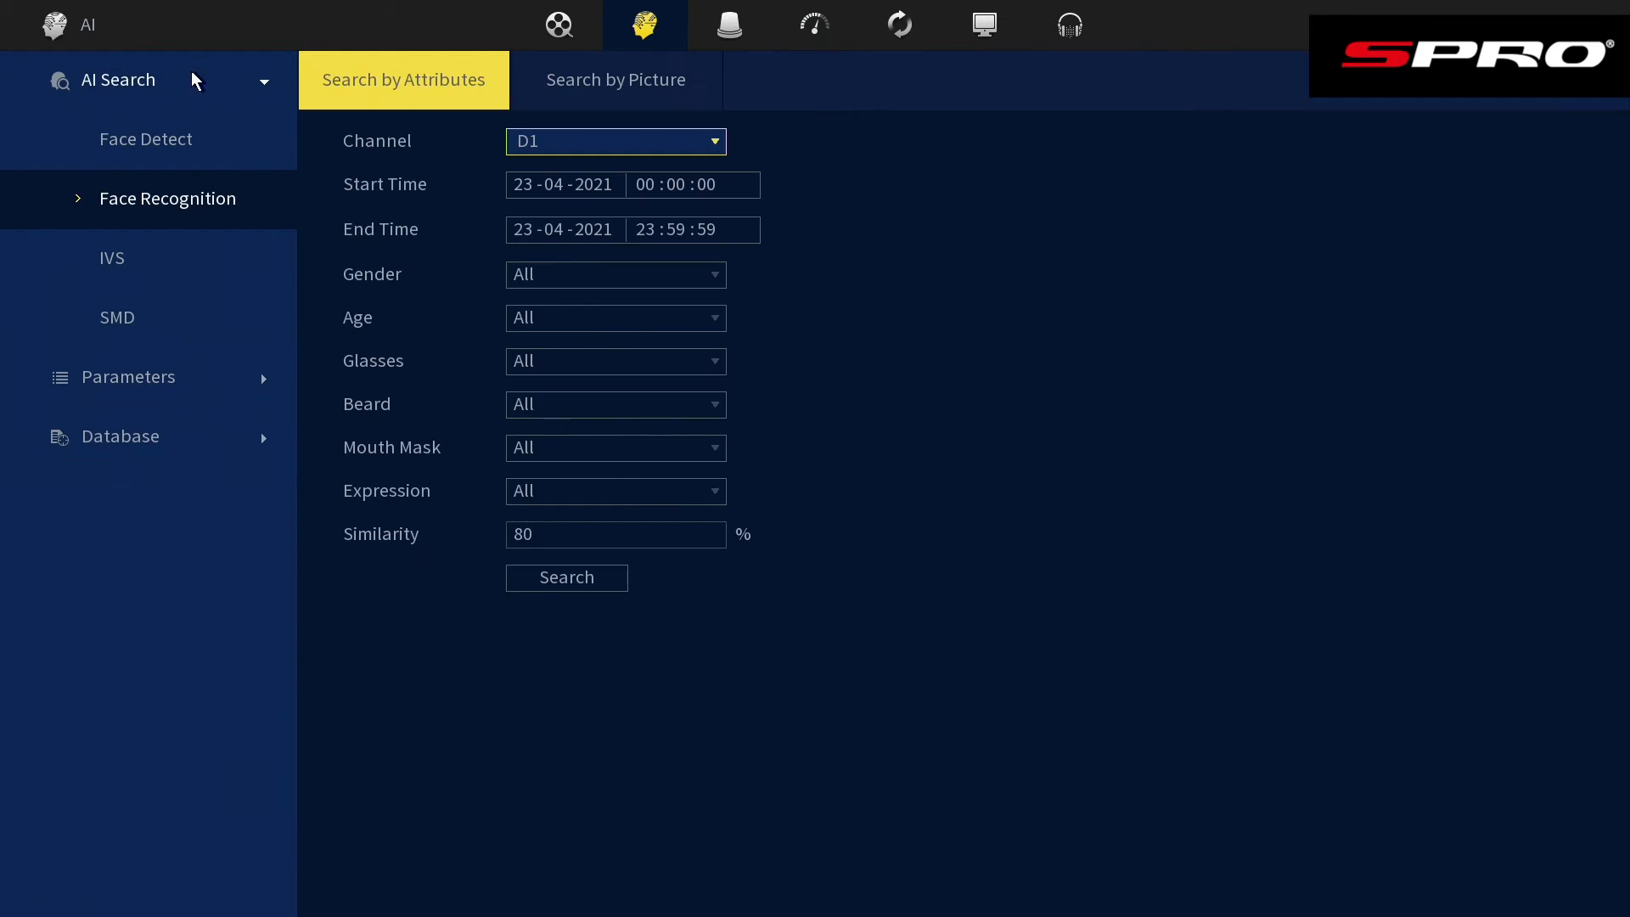
left_click(195, 136)
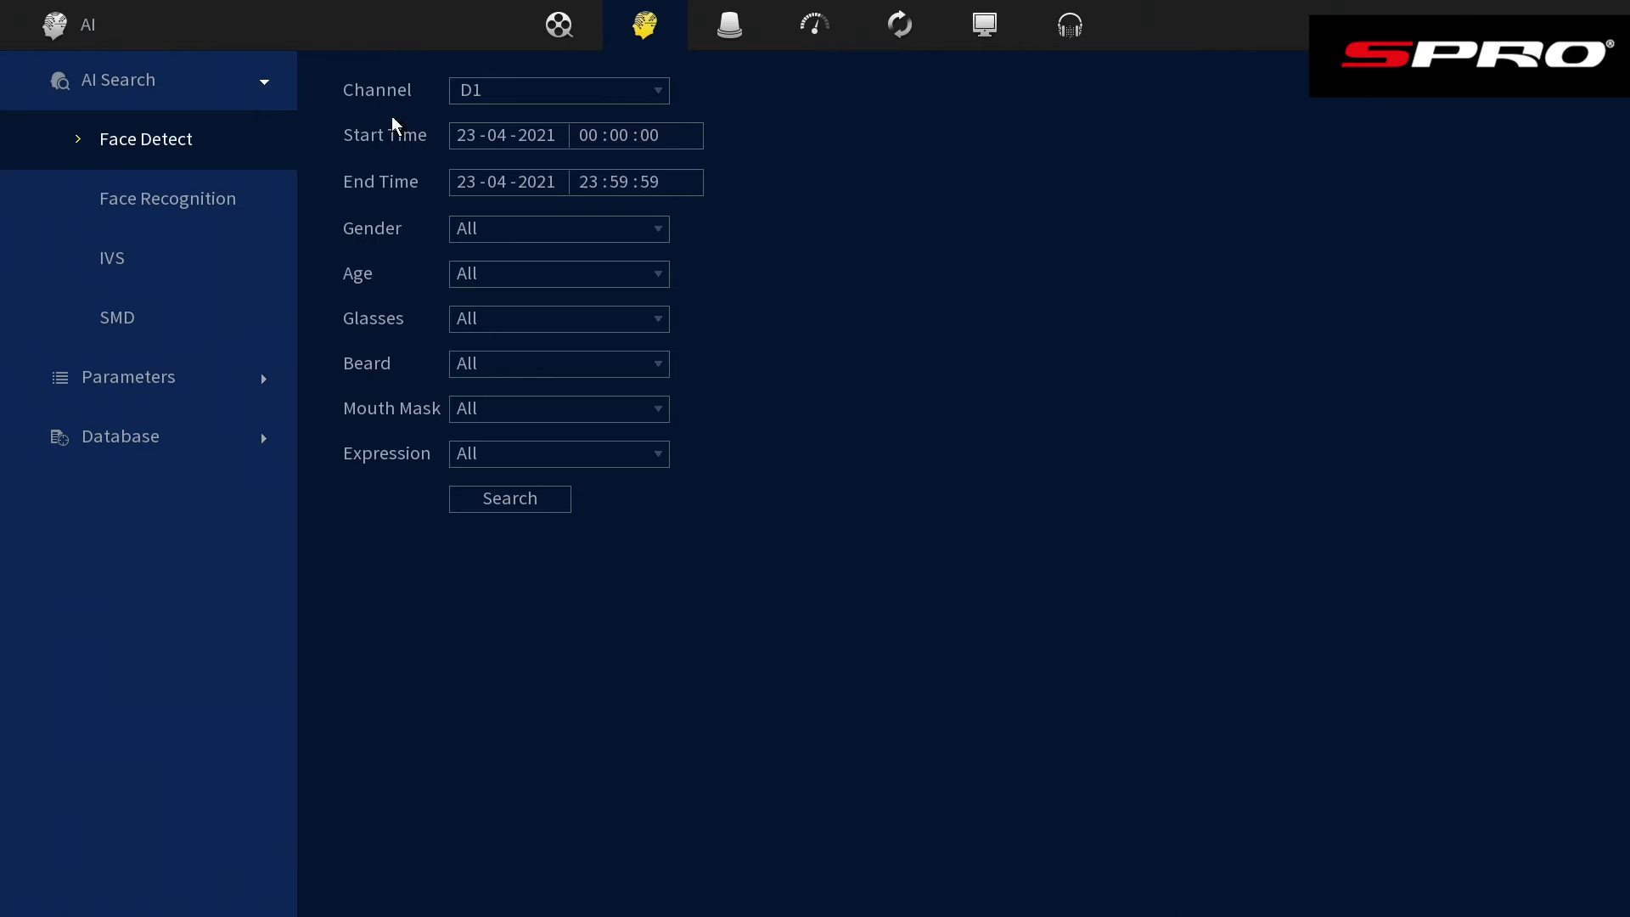
left_click(558, 89)
left_click(472, 121)
left_click(509, 498)
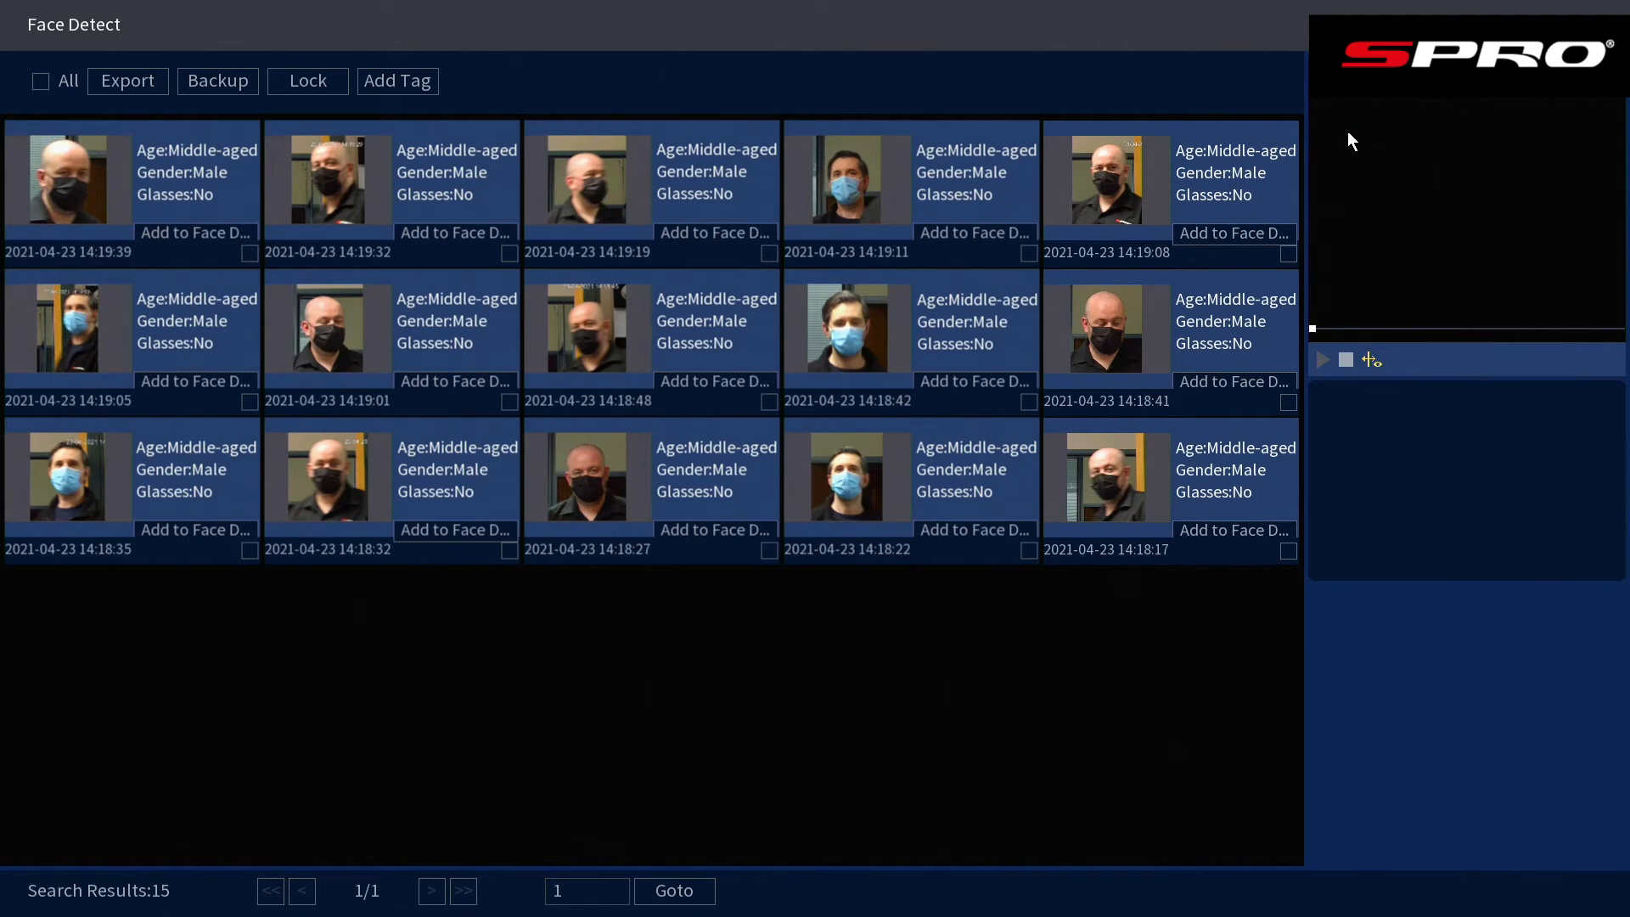
- Start registering a captured face and name the person 'oliver'
left_click(1236, 232)
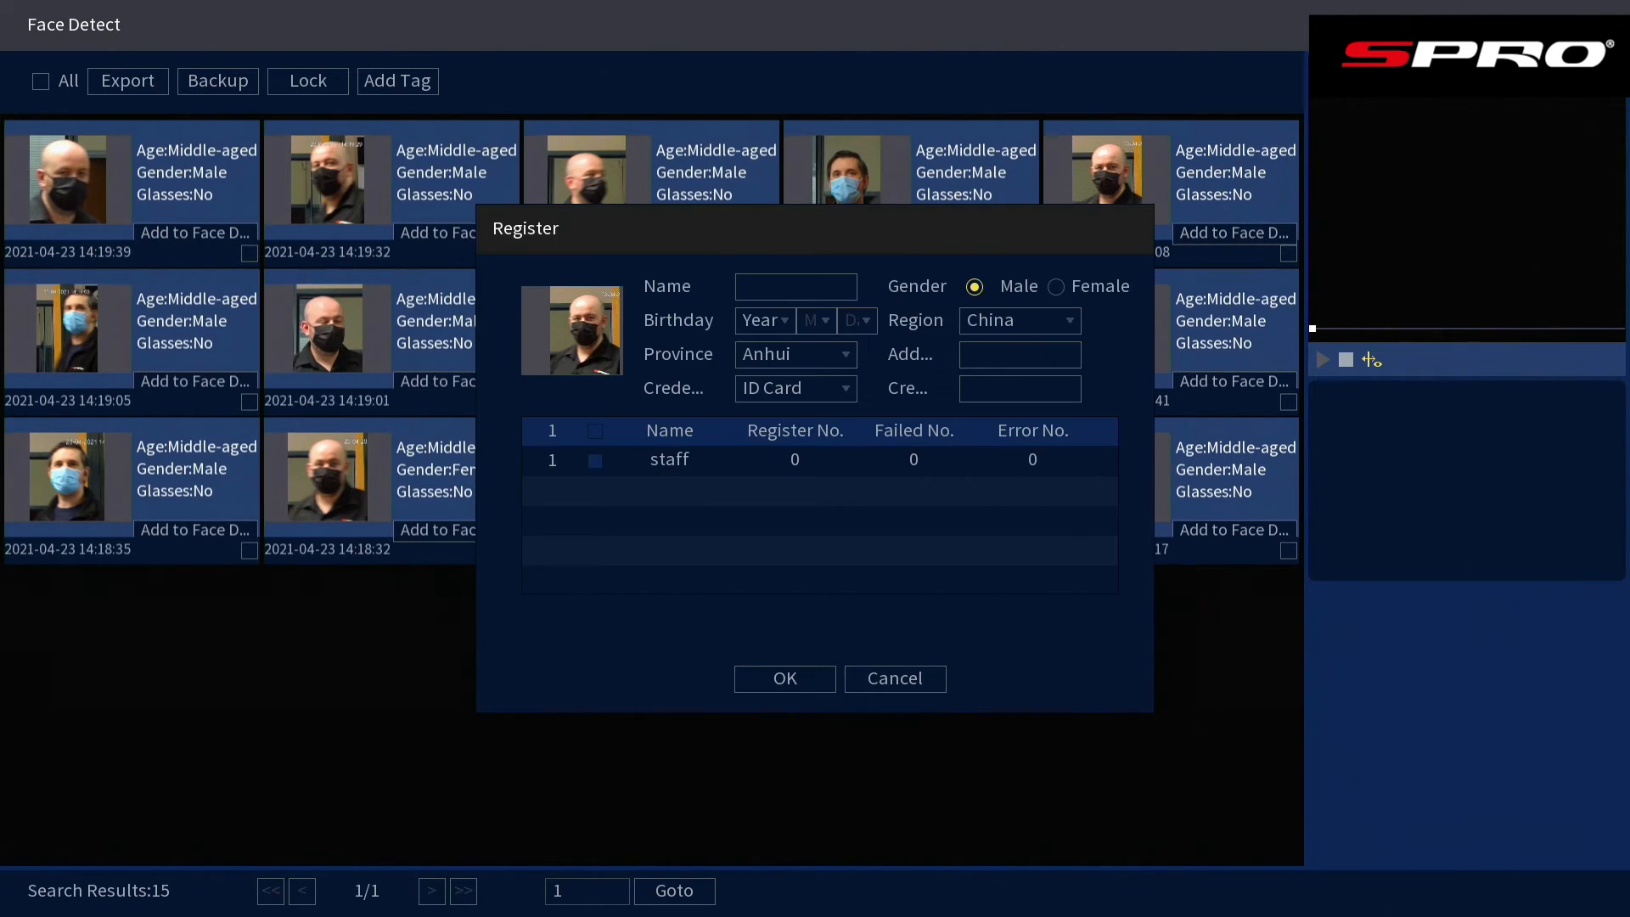
left_click(821, 287)
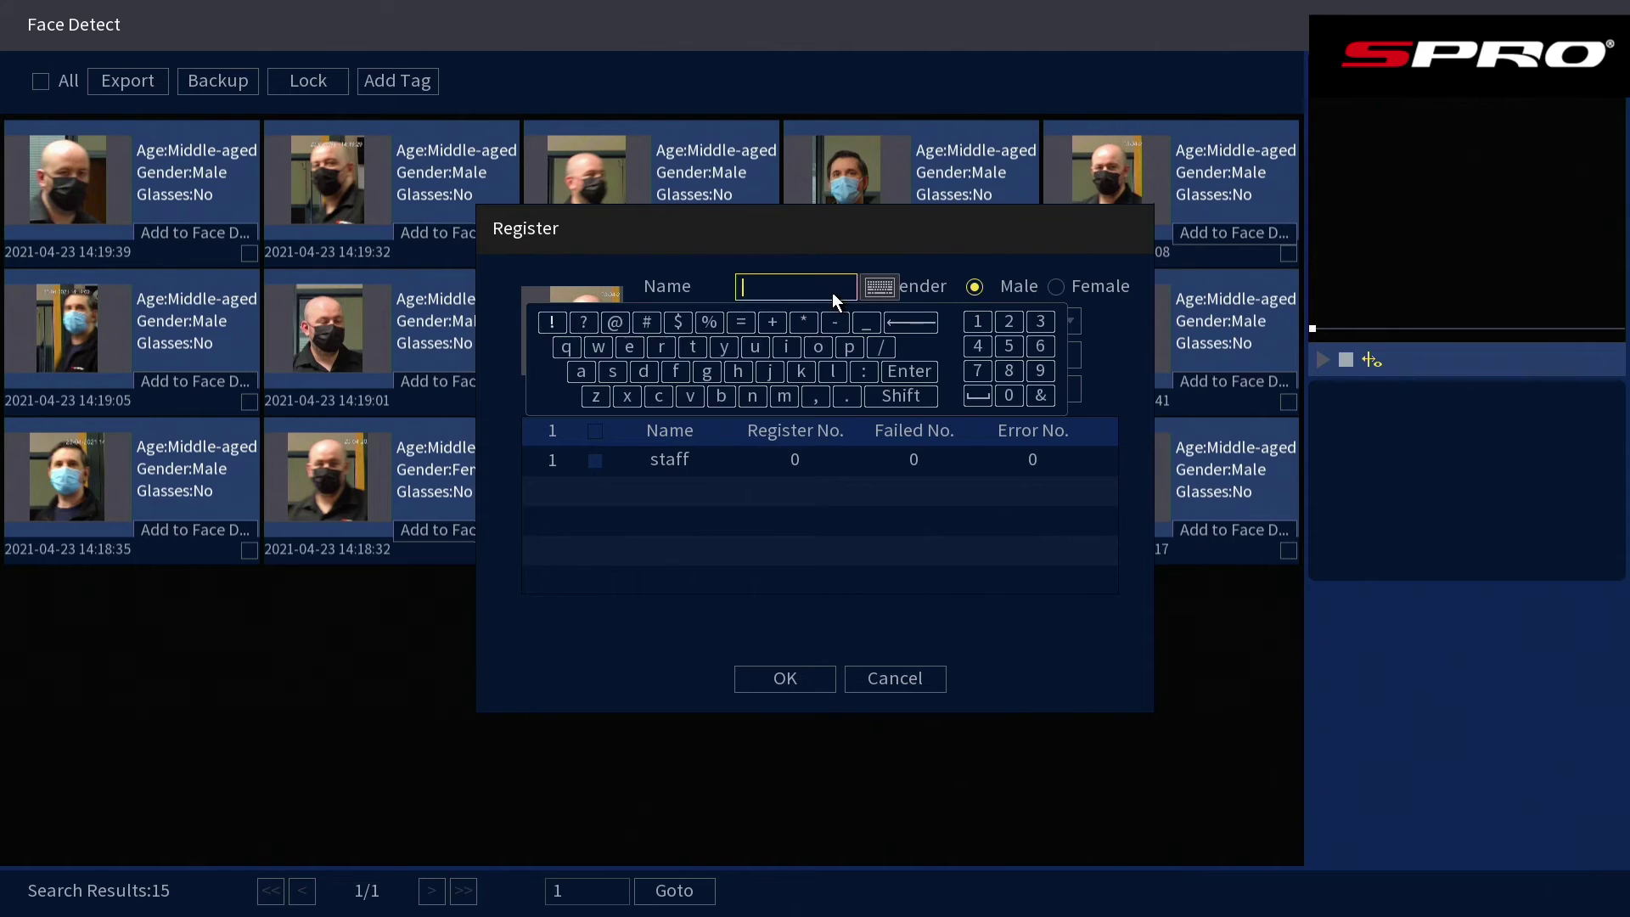
left_click(819, 346)
left_click(786, 346)
left_click(689, 394)
left_click(659, 346)
left_click(733, 535)
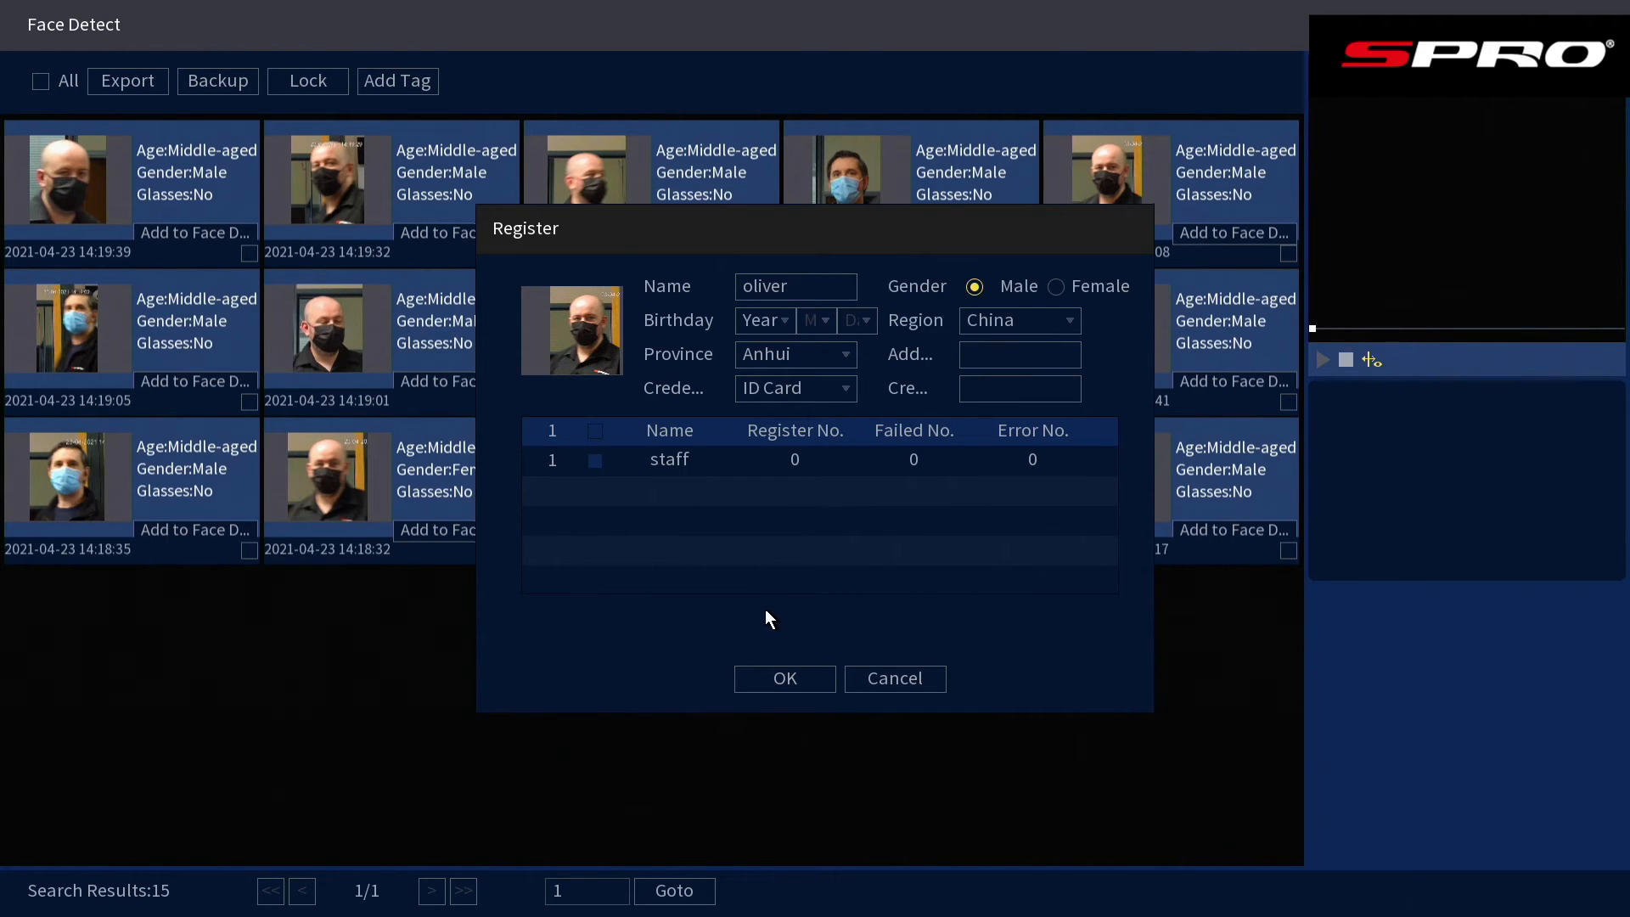
- Assign oliver to the staff database, confirm registration and dismiss the success note
left_click(593, 459)
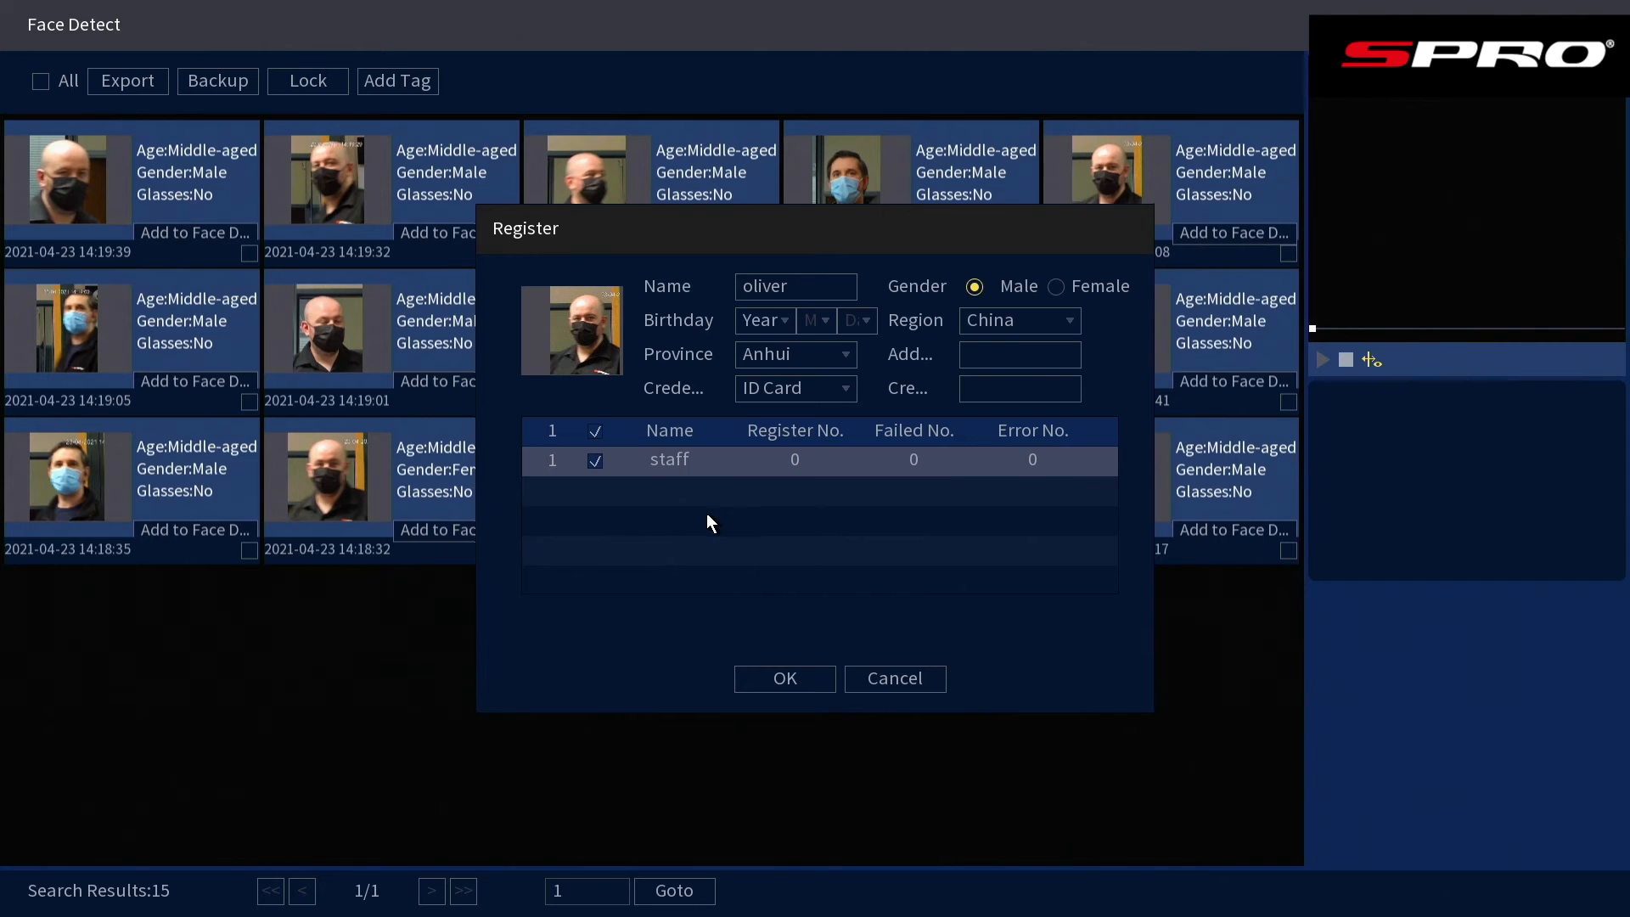
left_click(785, 678)
left_click(802, 572)
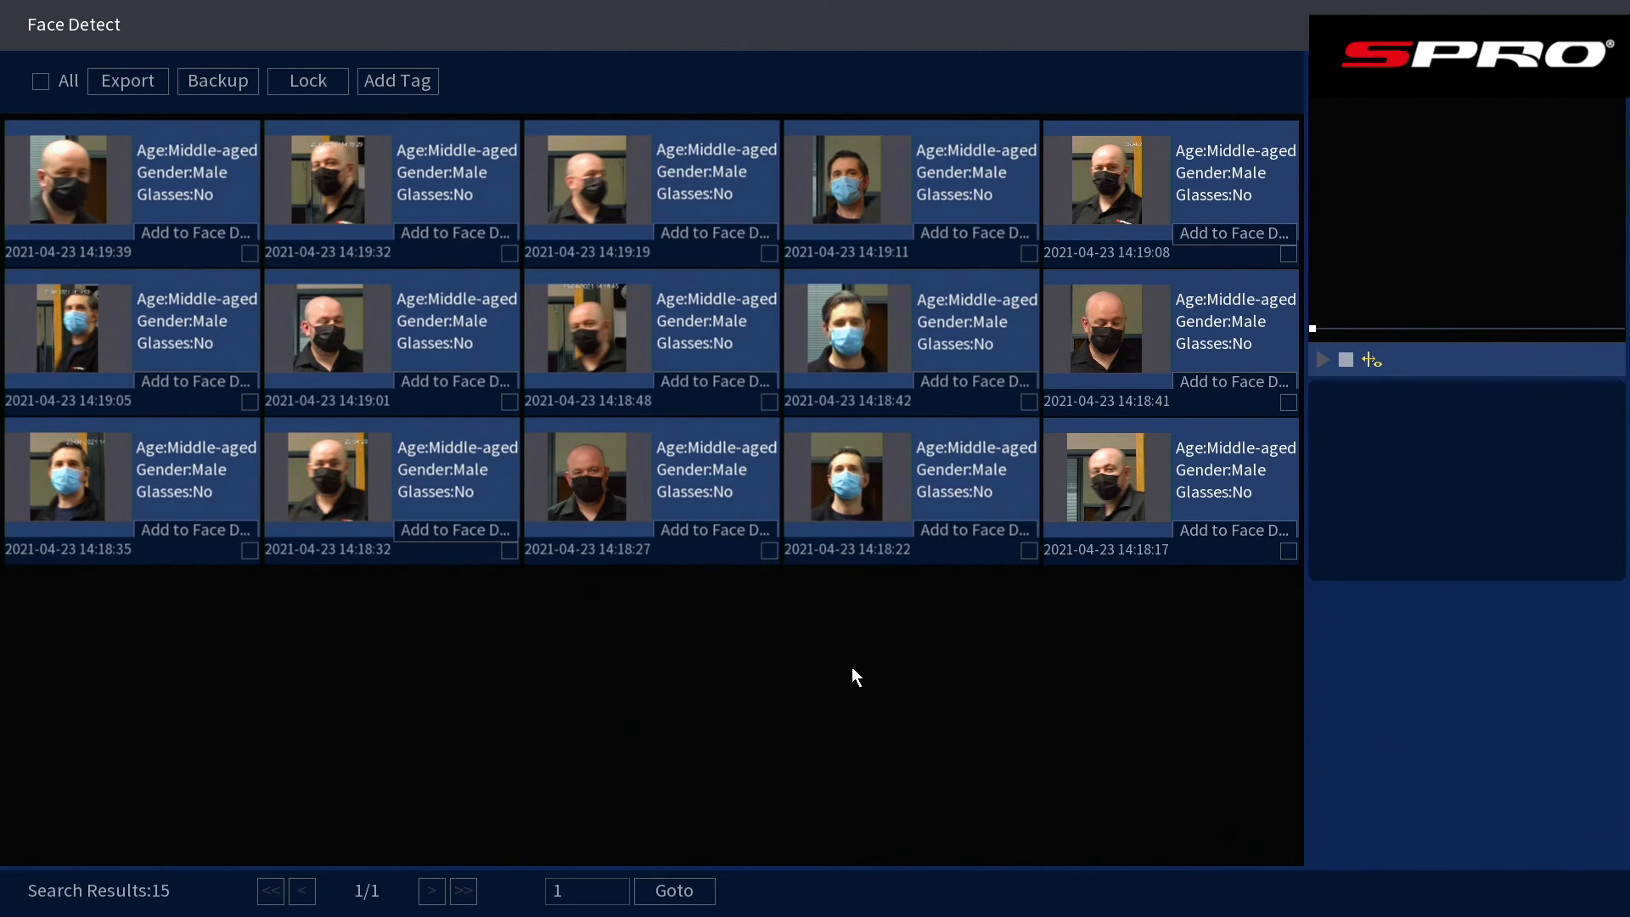
- Return to Face Database Config and view the staff database's registered people
right_click(916, 653)
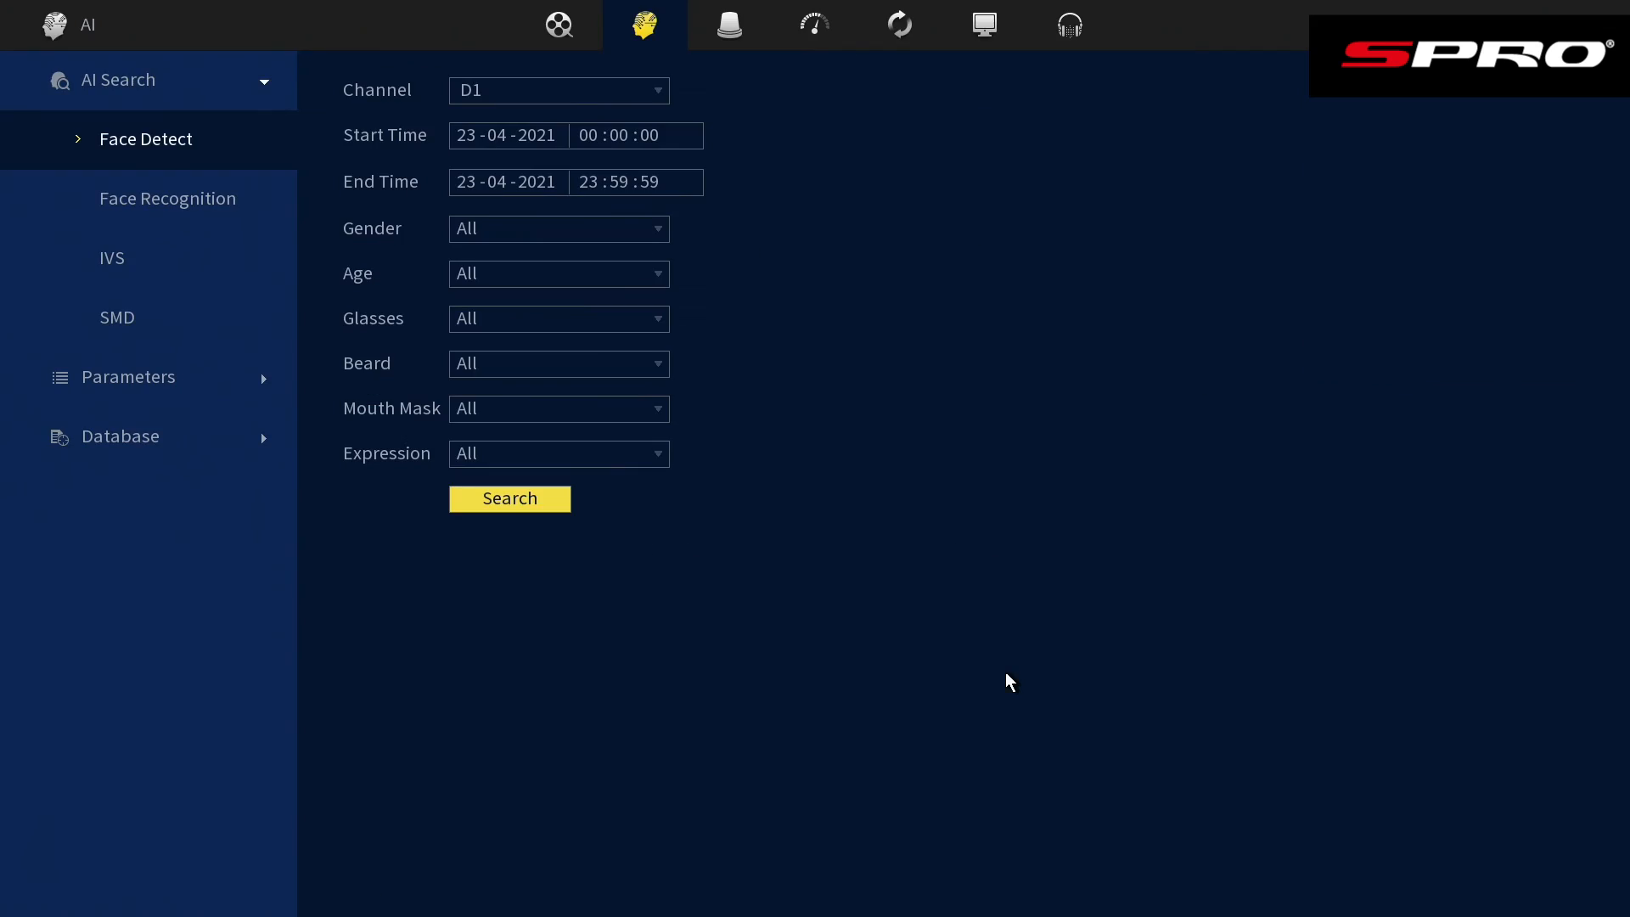
left_click(142, 437)
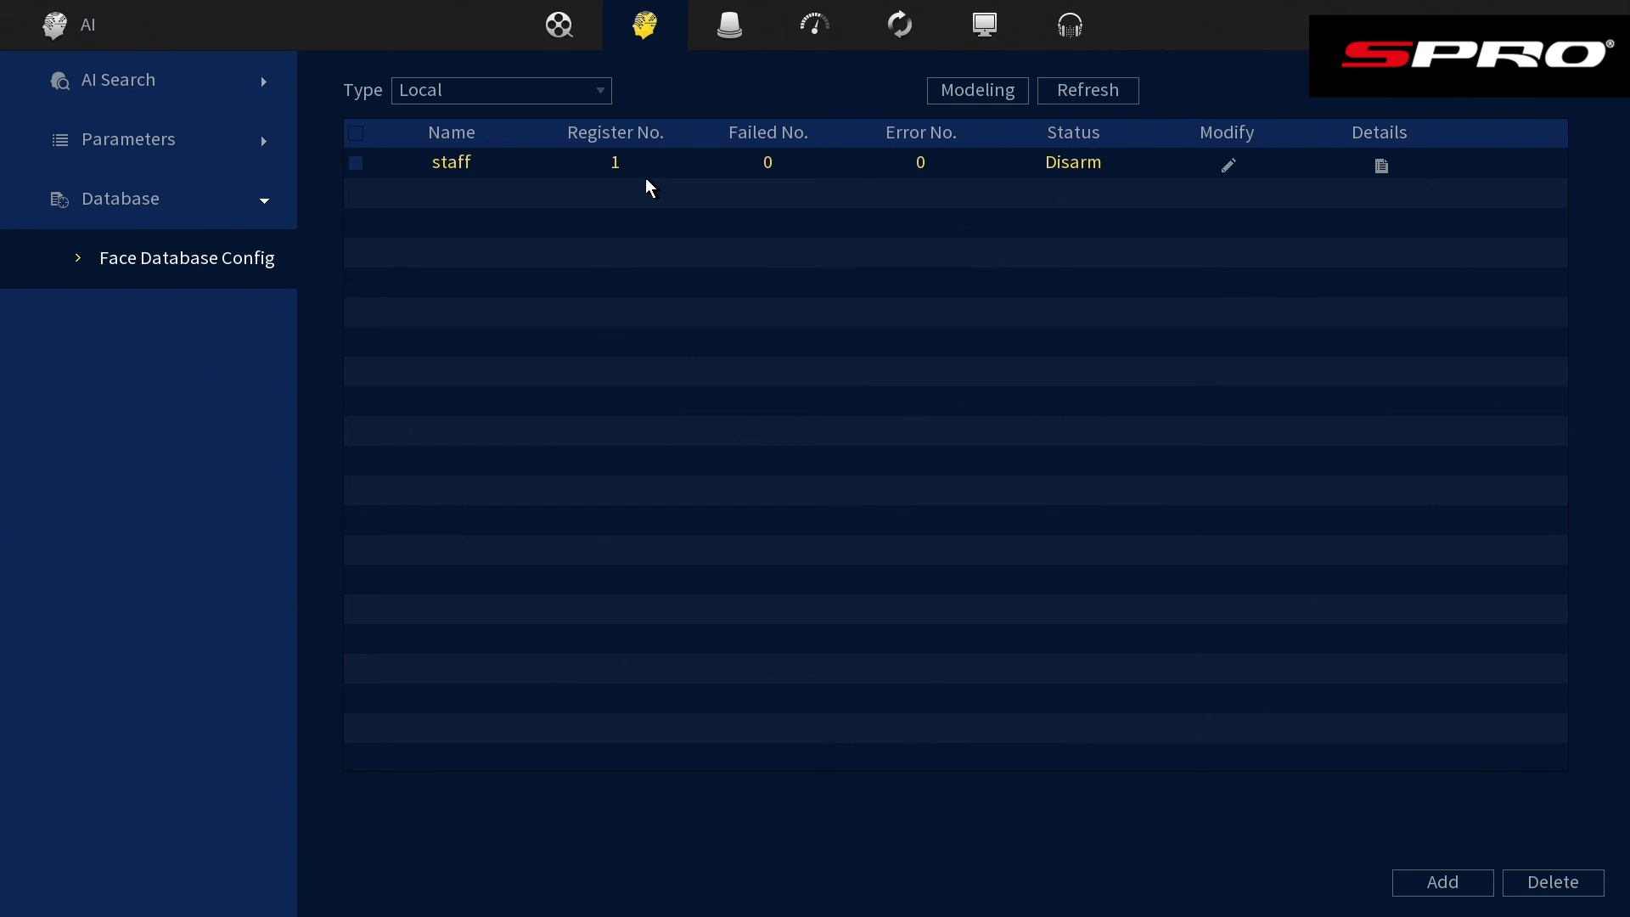
left_click(1380, 167)
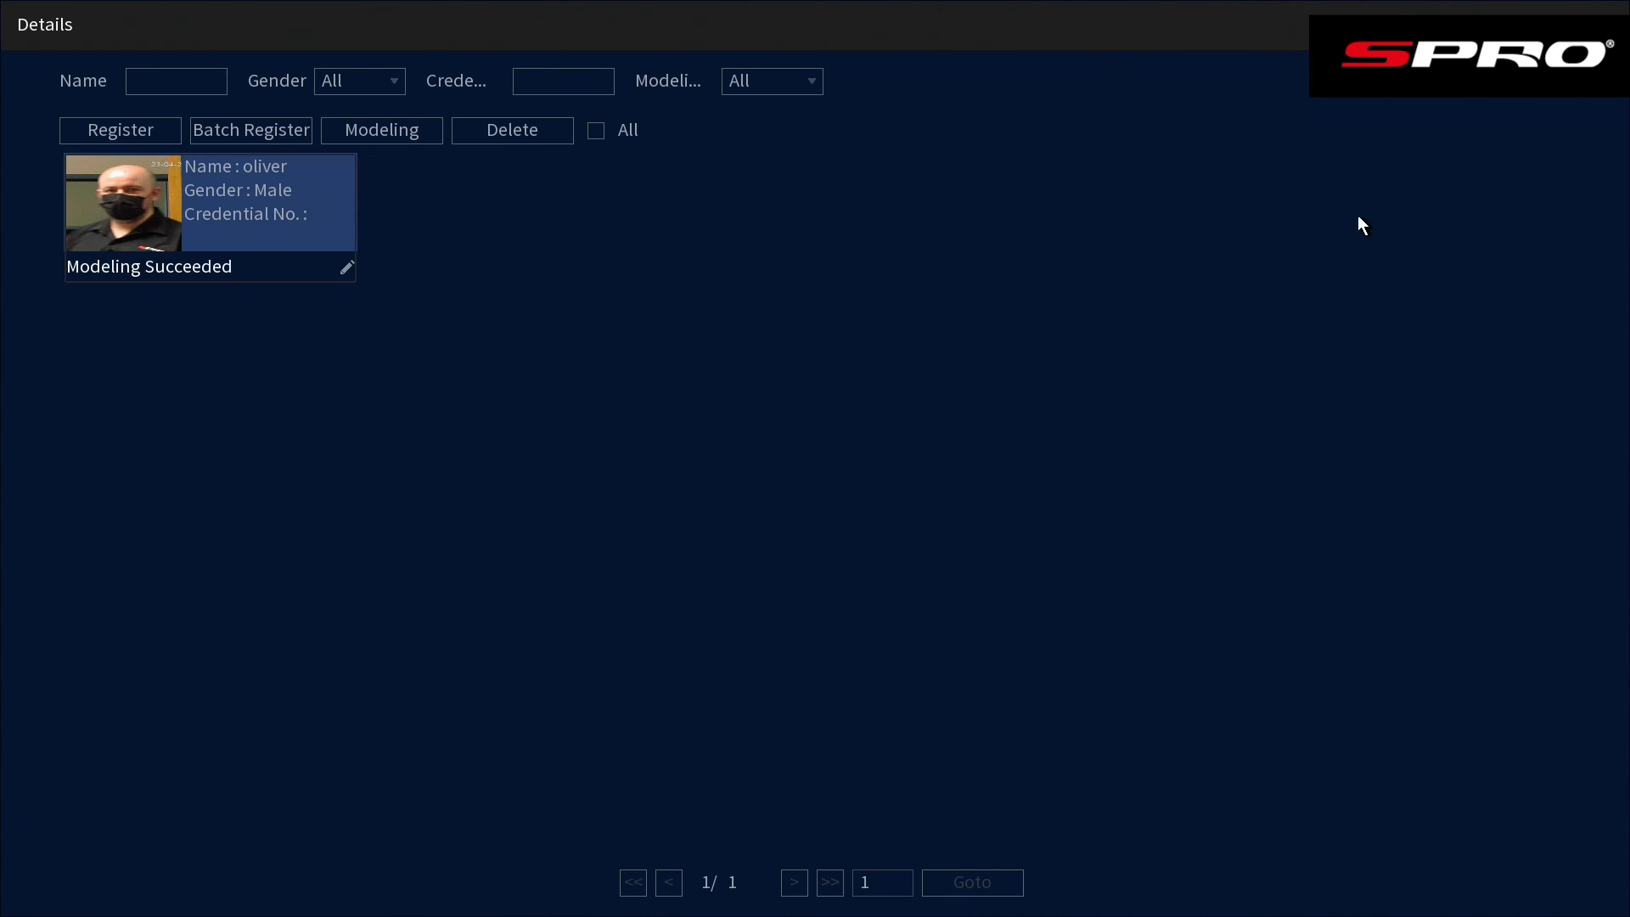